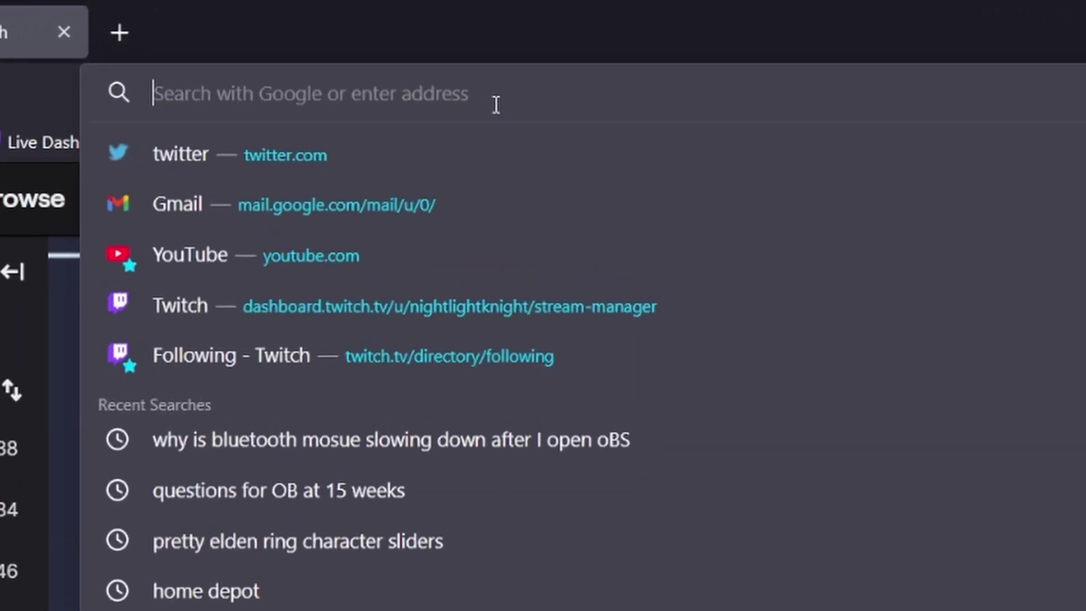
# Load the FrostyTools site from the Firefox address bar and go to its Dashboard.
pyautogui.write('frostytools.com')
pyautogui.press('Return')
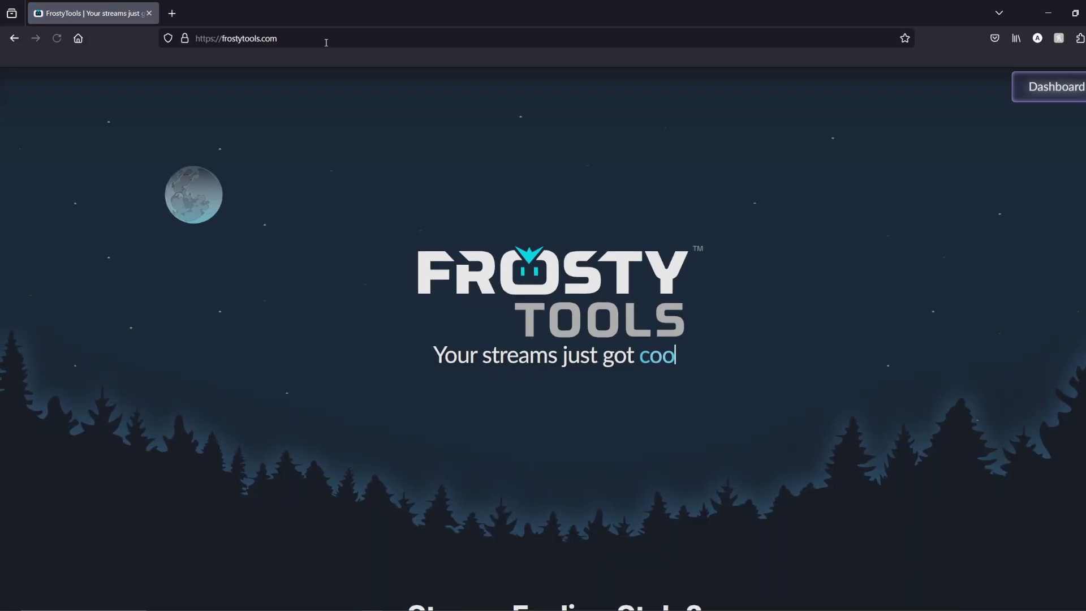
pyautogui.click(1039, 90)
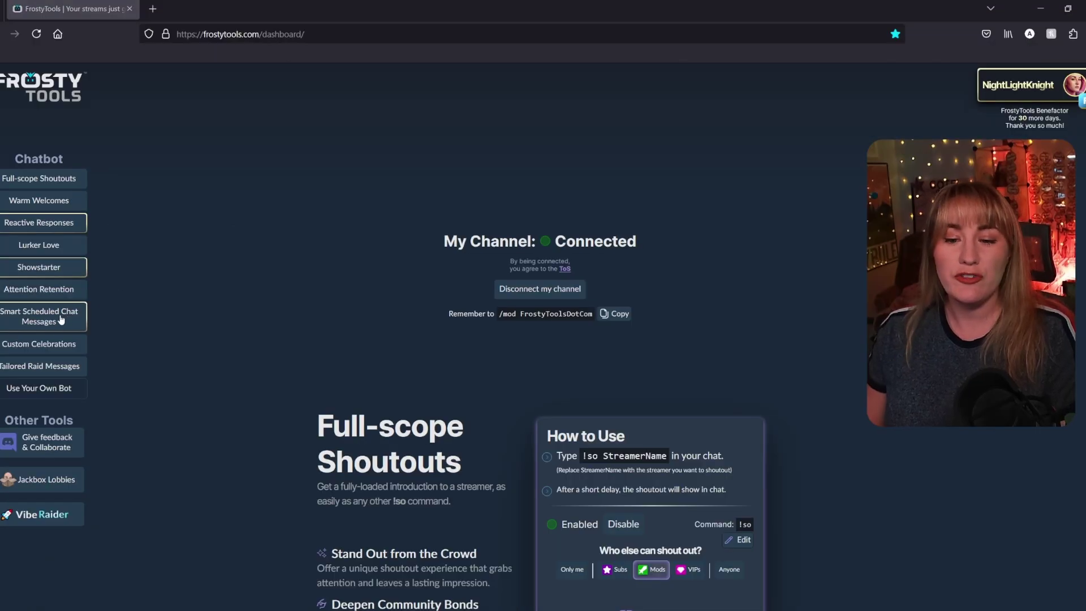
# Jump to Smart Scheduled Chat Messages via the Chatbot sidebar to view the follow-the-stream message.
pyautogui.click(61, 320)
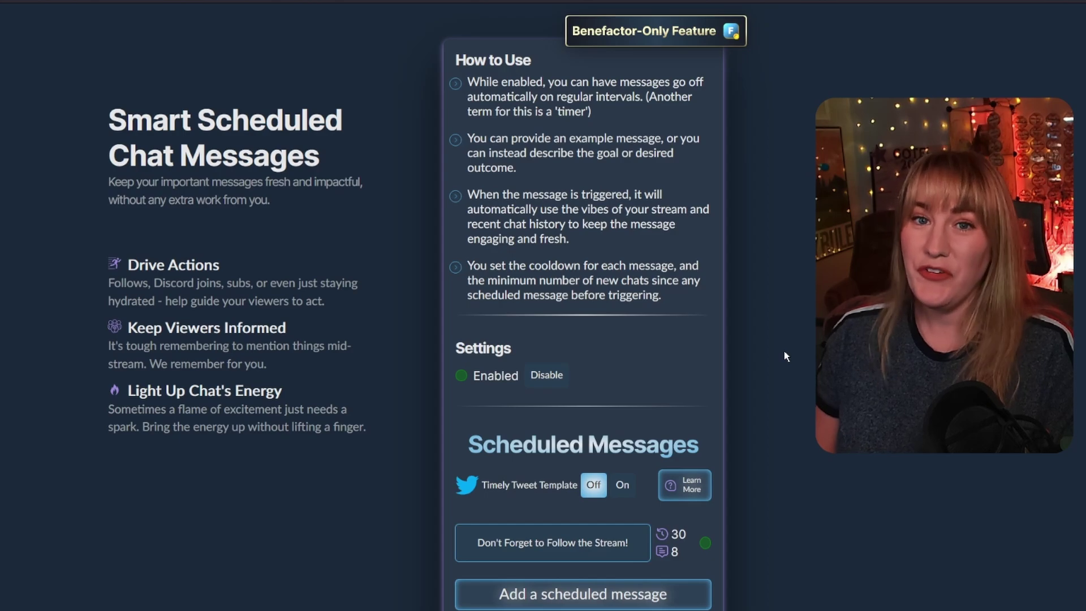
pyautogui.scroll(-3, 784, 352)
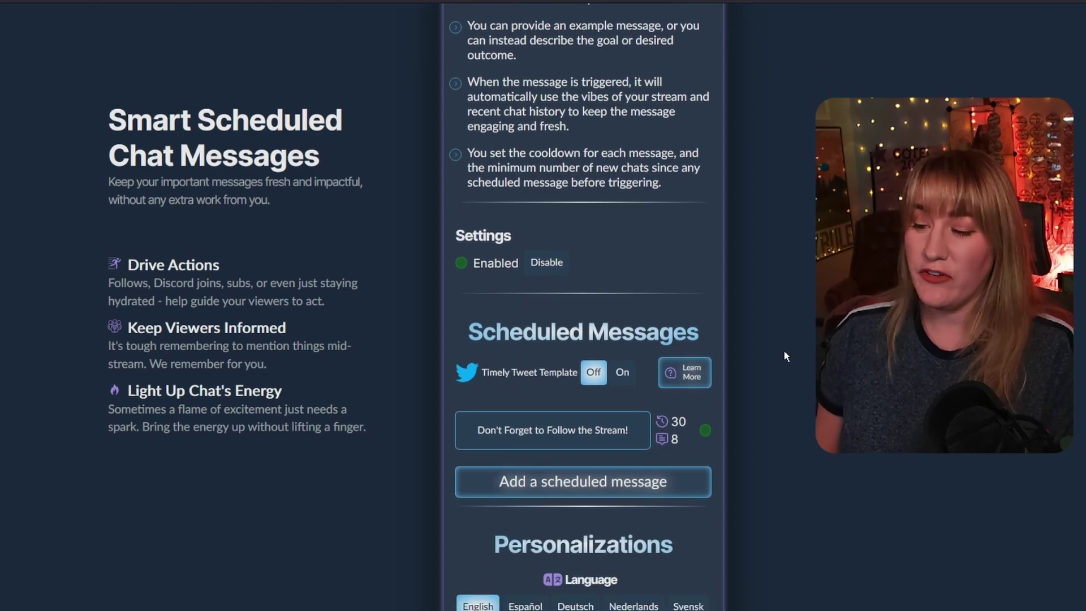
# Inspect the existing follow-the-stream message, then add a second scheduled message (45-minute interval, 8 minimum messages).
pyautogui.click(599, 370)
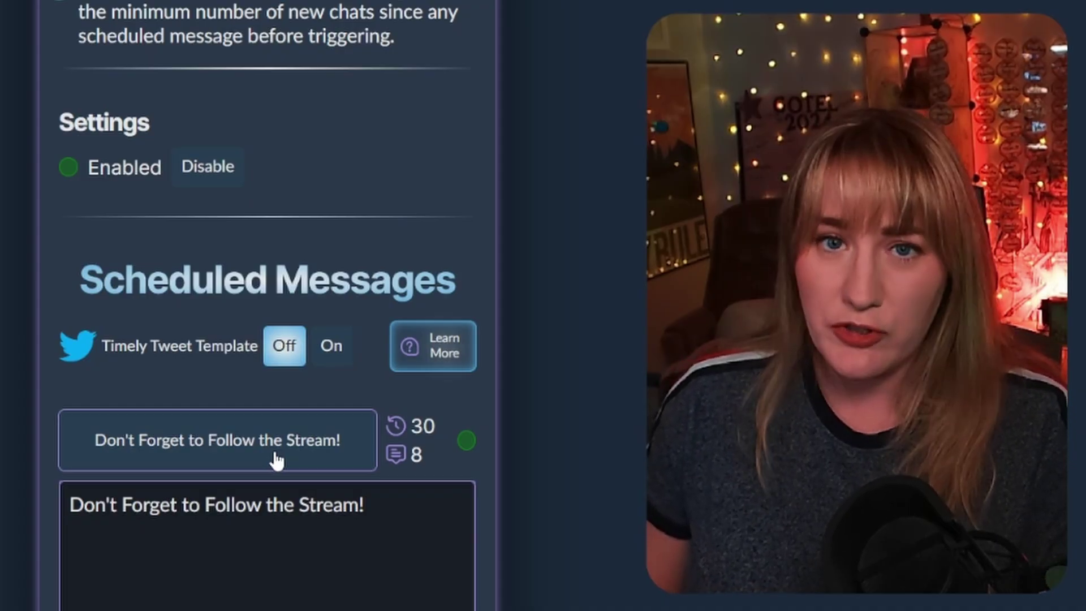
pyautogui.scroll(-5, 277, 461)
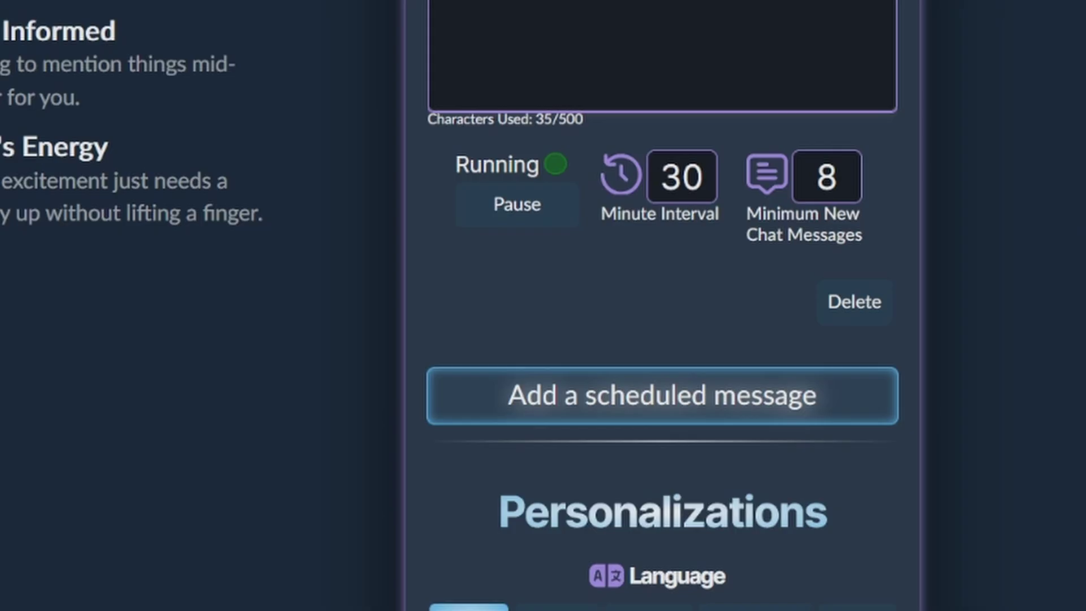
pyautogui.click(782, 399)
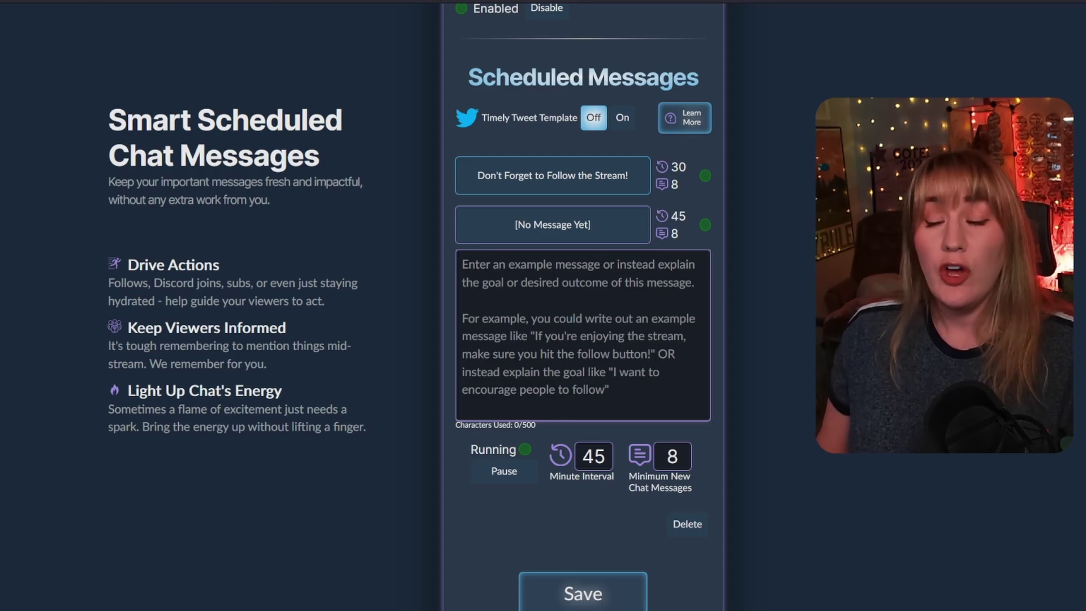
# Write 'I want to encourage people to follow me on the following platforms:', paste the social links, and save.
pyautogui.write('I ')
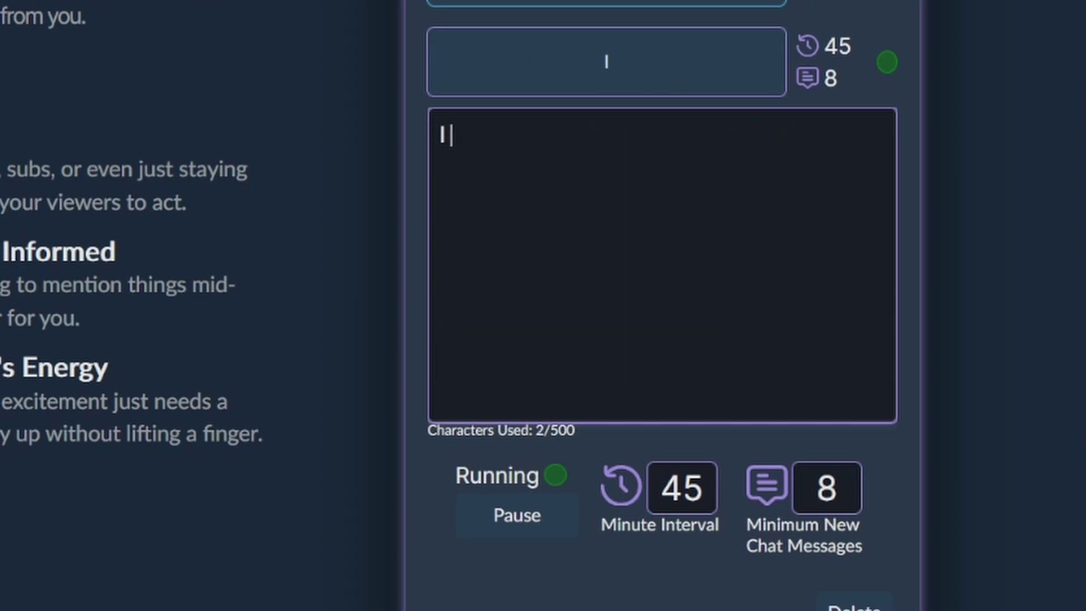
pyautogui.write('want to encour')
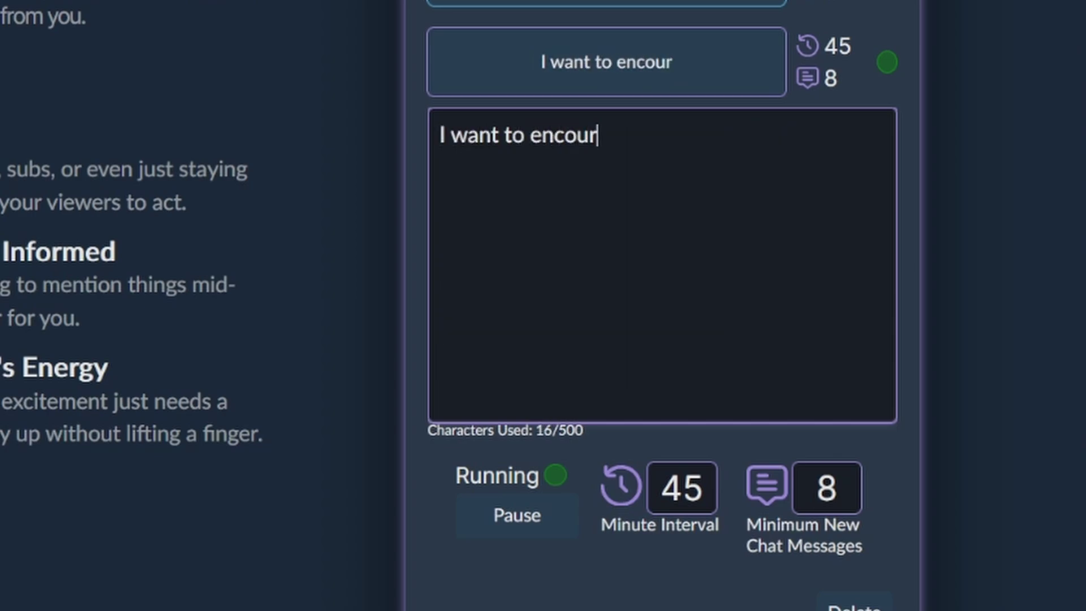
pyautogui.write('age people to ')
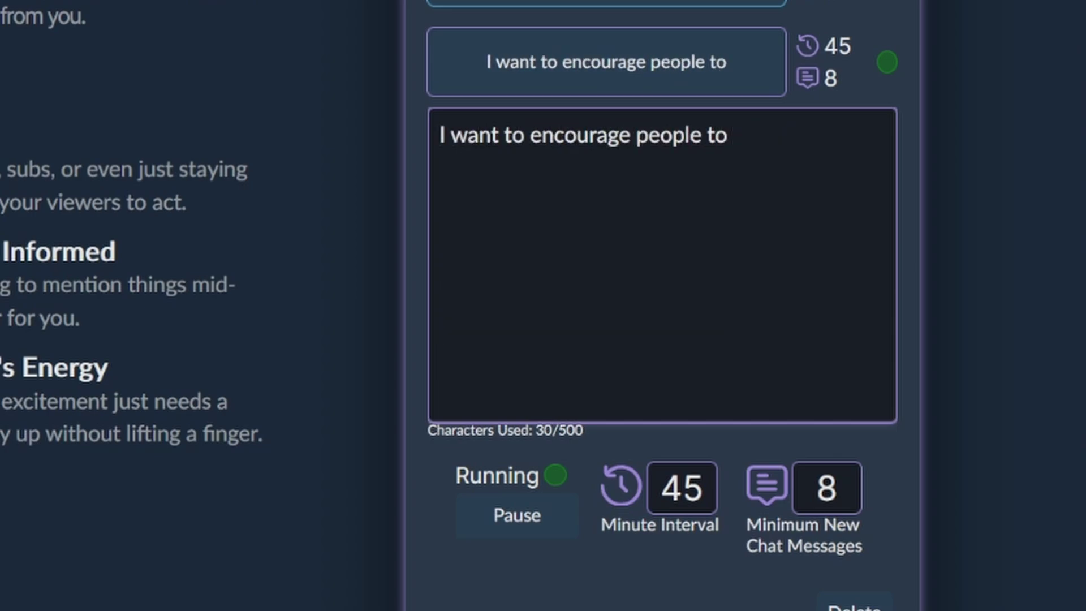
pyautogui.write('follow')
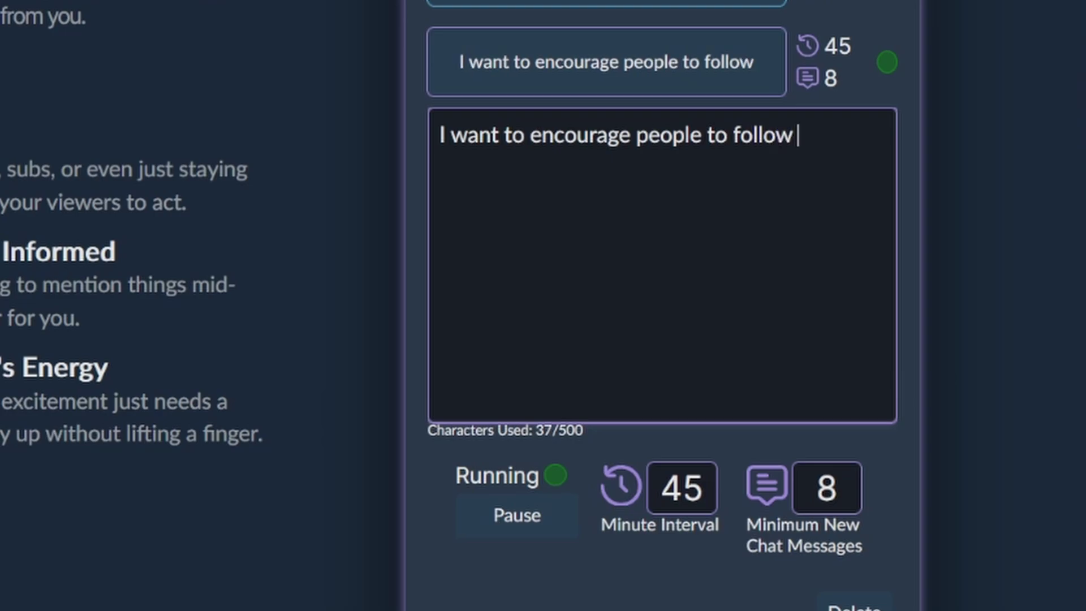
pyautogui.write(' me on the')
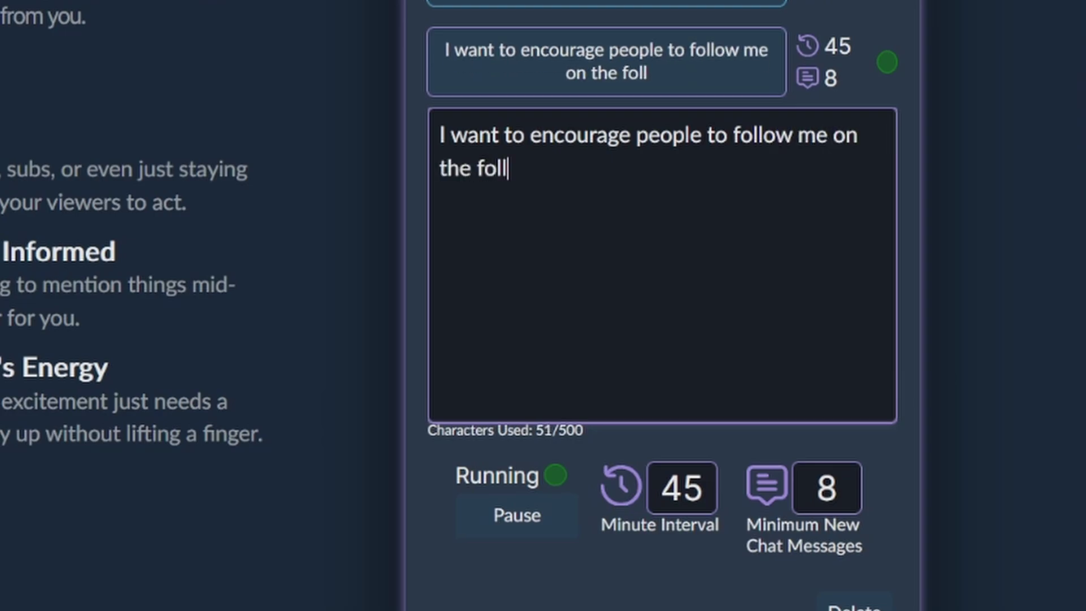
pyautogui.write(' folloring')
pyautogui.press('BackSpace')
pyautogui.press('BackSpace')
pyautogui.press('BackSpace')
pyautogui.press('BackSpace')
pyautogui.press('BackSpace')
pyautogui.press('BackSpace')
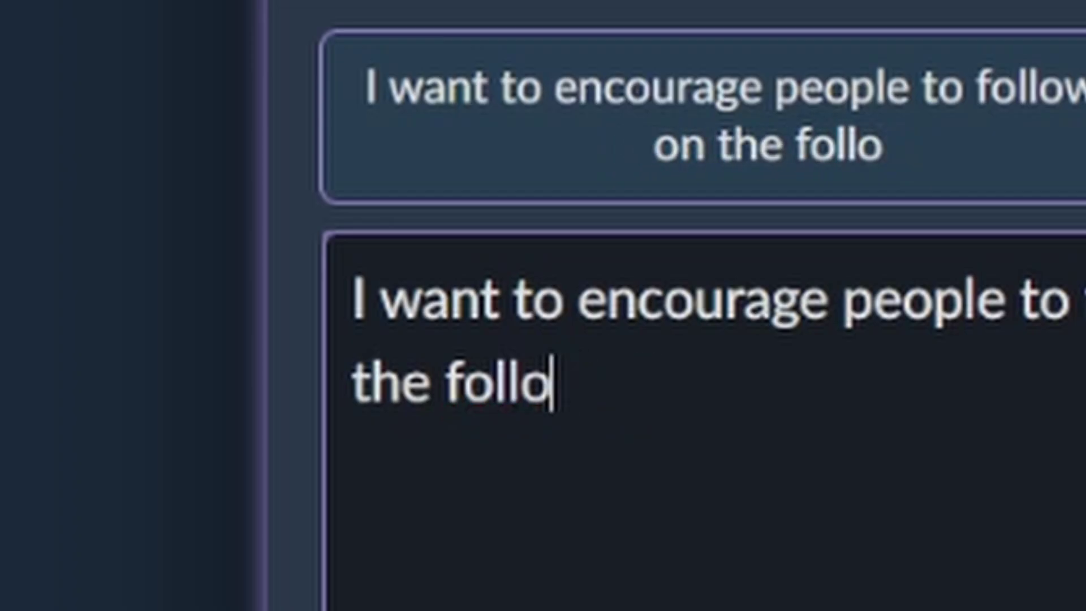
pyautogui.write('owing pl')
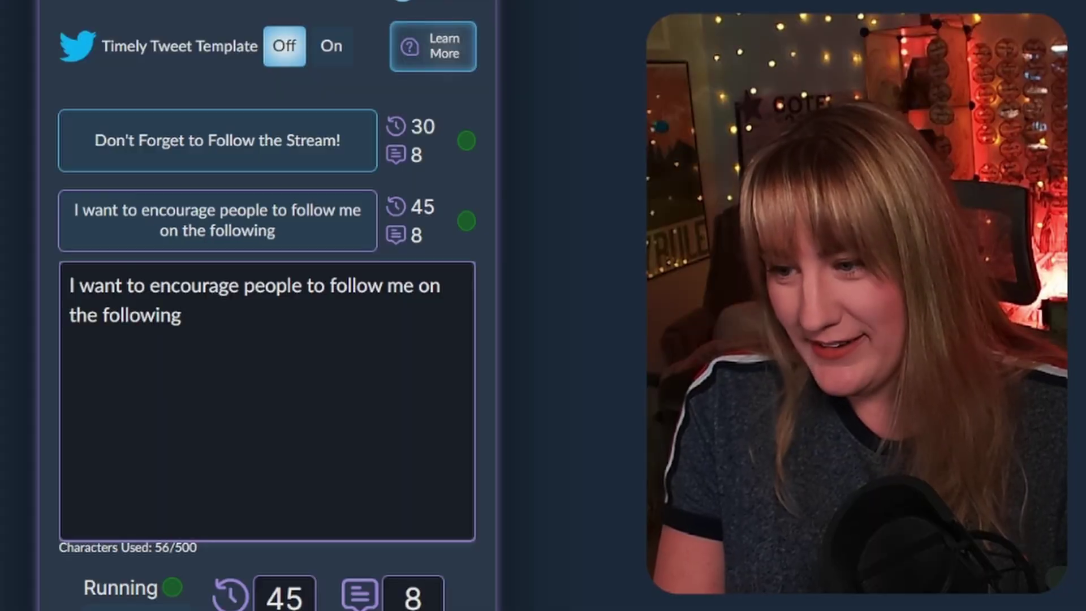
pyautogui.write('atforms:')
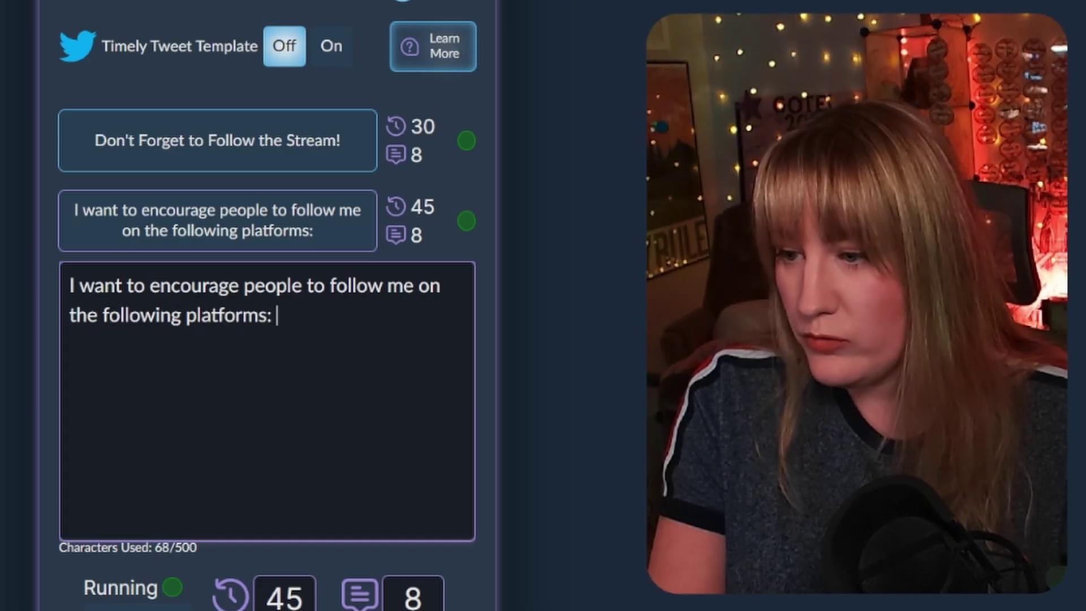
pyautogui.write('Twitter: https://twitter.com/niliknight  ||  OOT Discord: https://discord.gg/WB8KDeX  ||  Instagram: https://www.instagram.com/niliknight/')
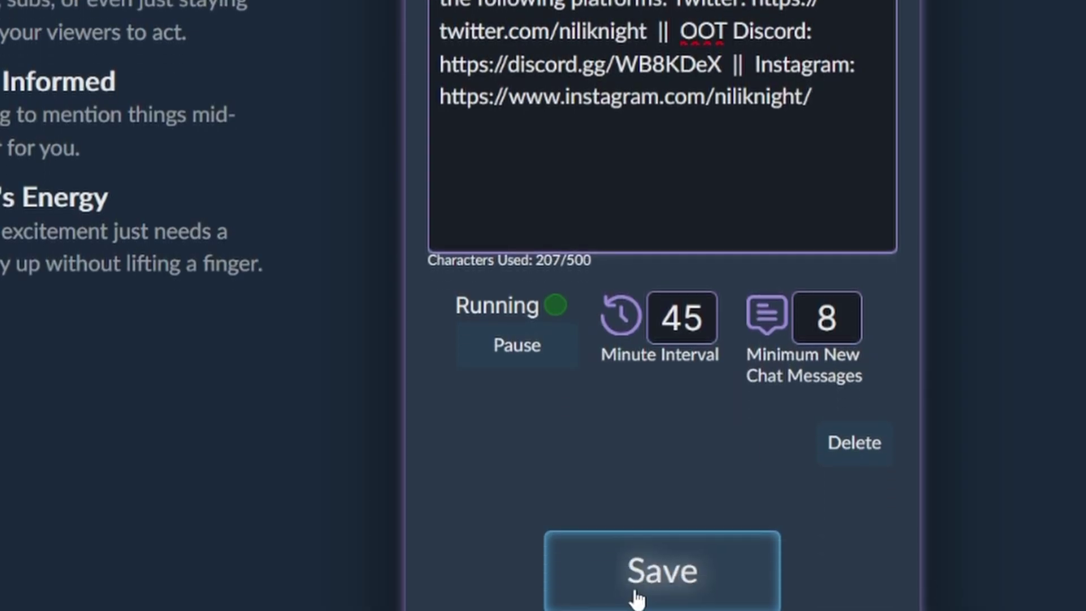
pyautogui.click(635, 582)
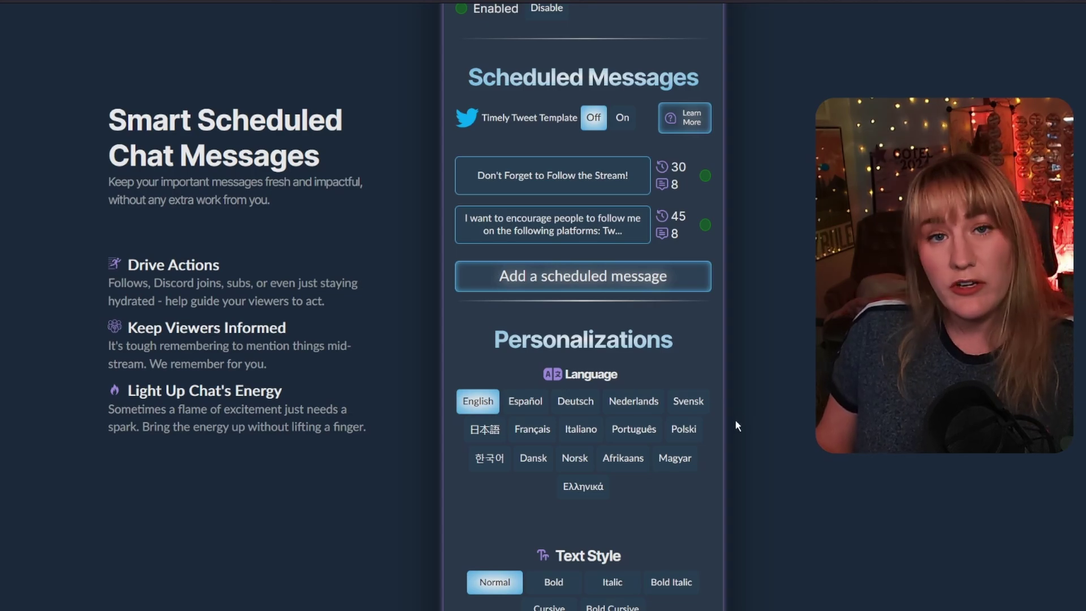
pyautogui.scroll(-3, 742, 402)
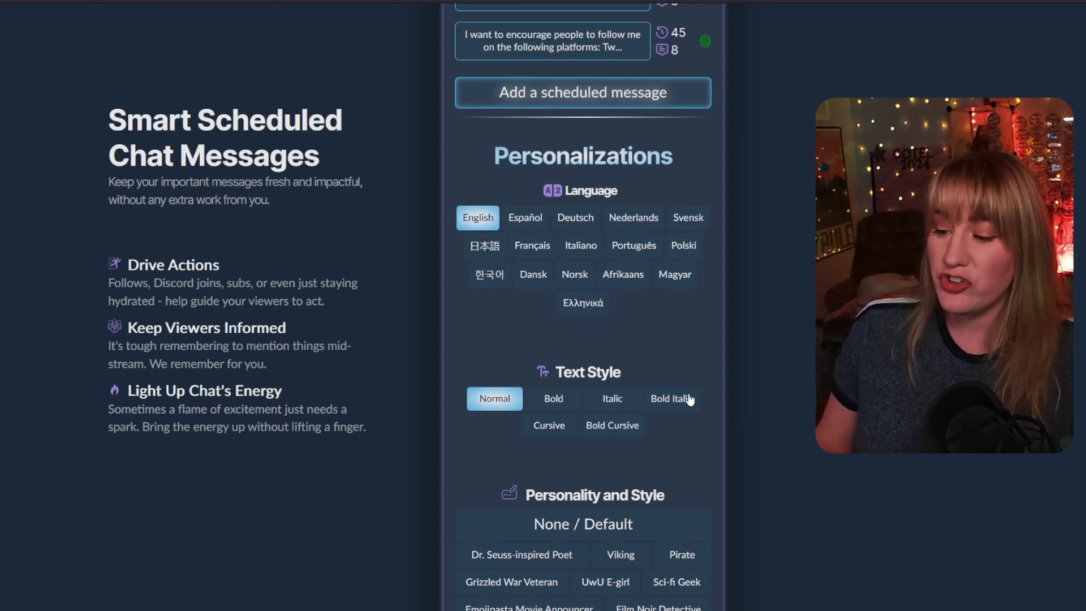
pyautogui.scroll(-3, 690, 399)
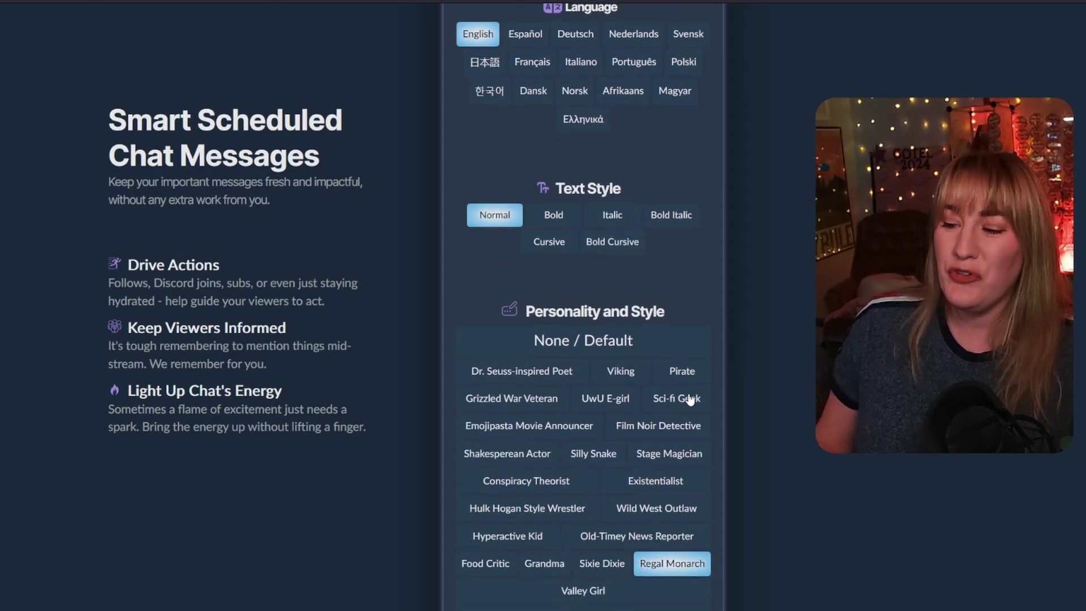
pyautogui.scroll(-3, 689, 396)
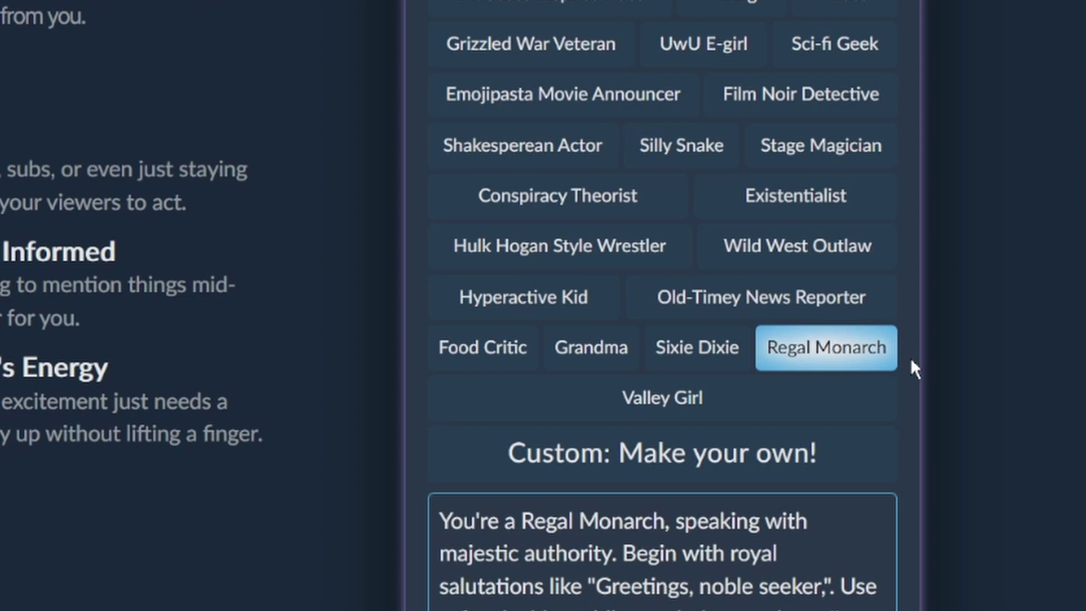
pyautogui.scroll(-5, 910, 358)
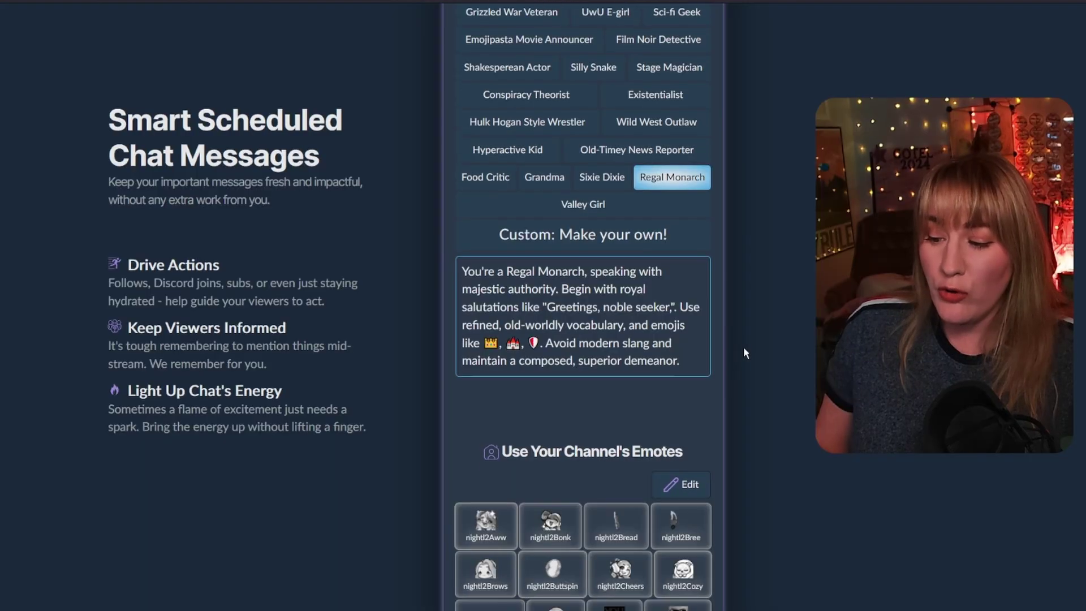
pyautogui.scroll(-5, 962, 294)
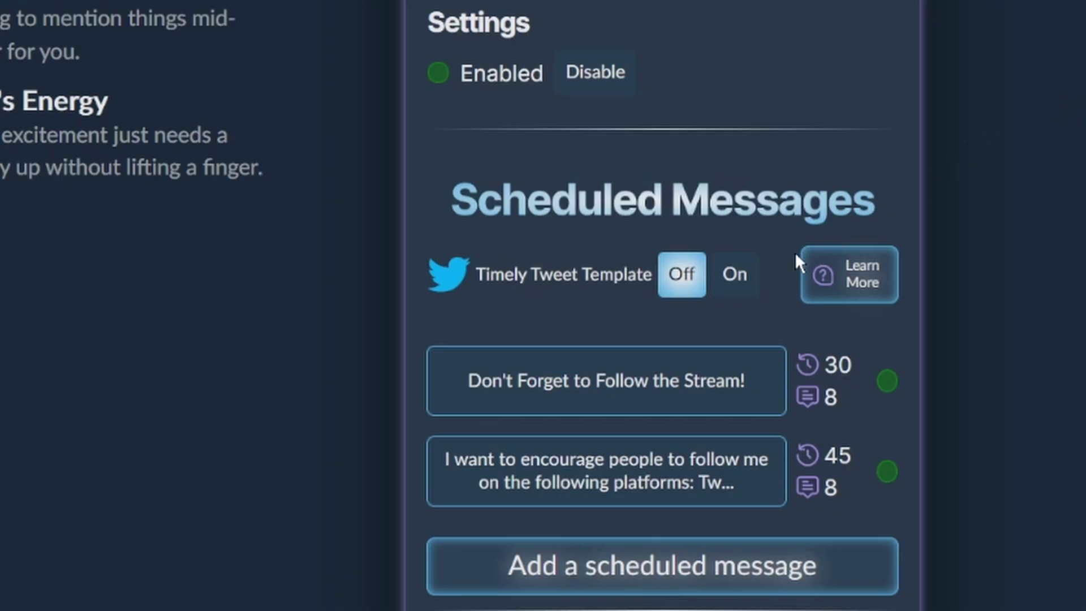
# Switch the Timely Tweet Template to On in the Scheduled Messages panel.
pyautogui.click(735, 277)
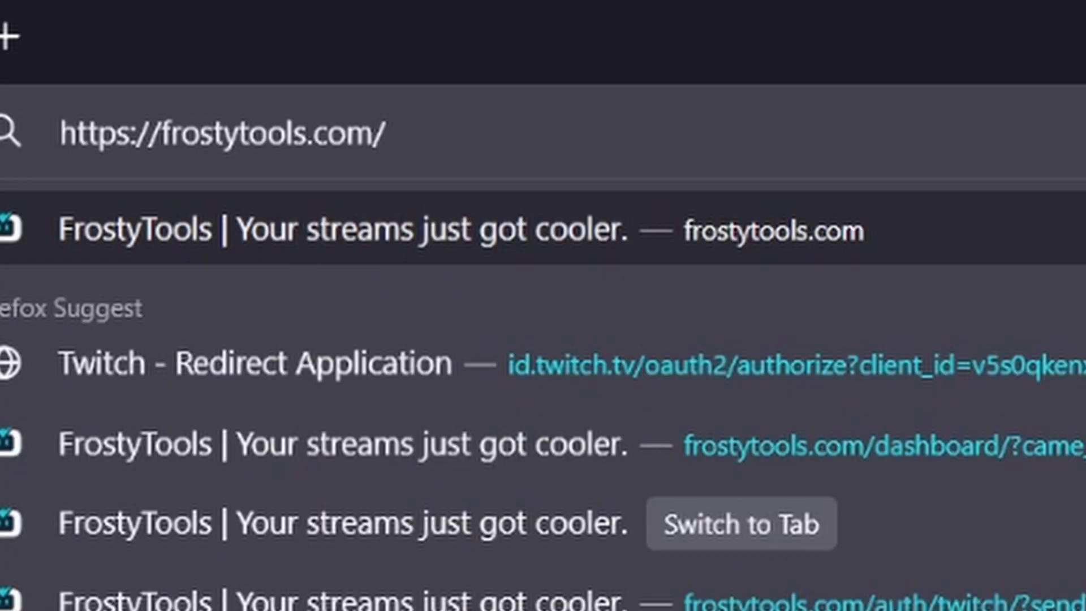
# Go to the channel's frostytools.com/tweet/ page to open a prefilled X post about the stream.
pyautogui.write('tweet/')
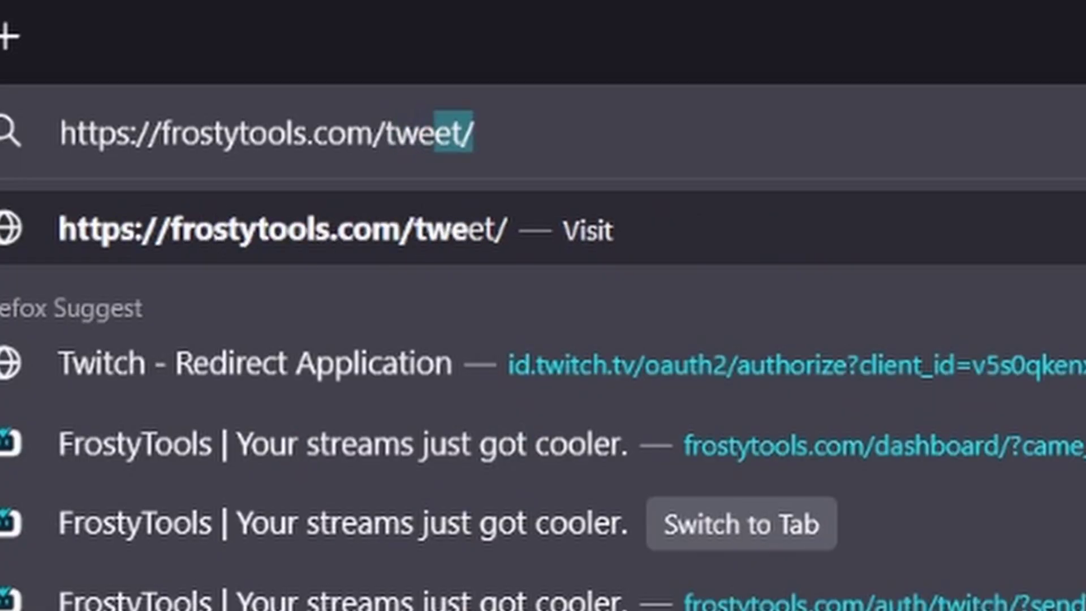
pyautogui.press('Right')
pyautogui.write('n')
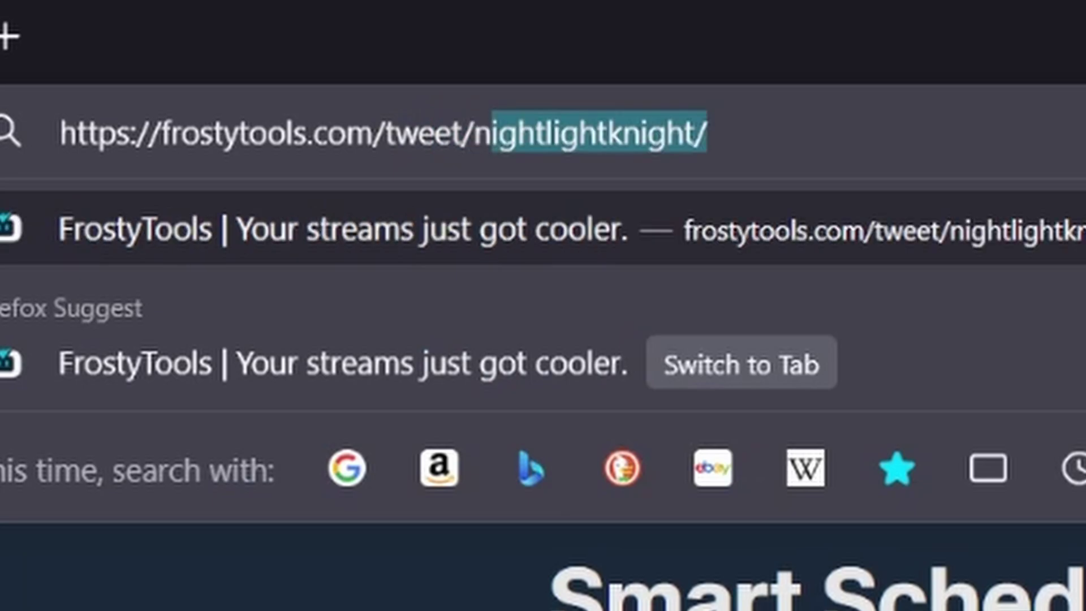
pyautogui.write('i')
pyautogui.press('Return')
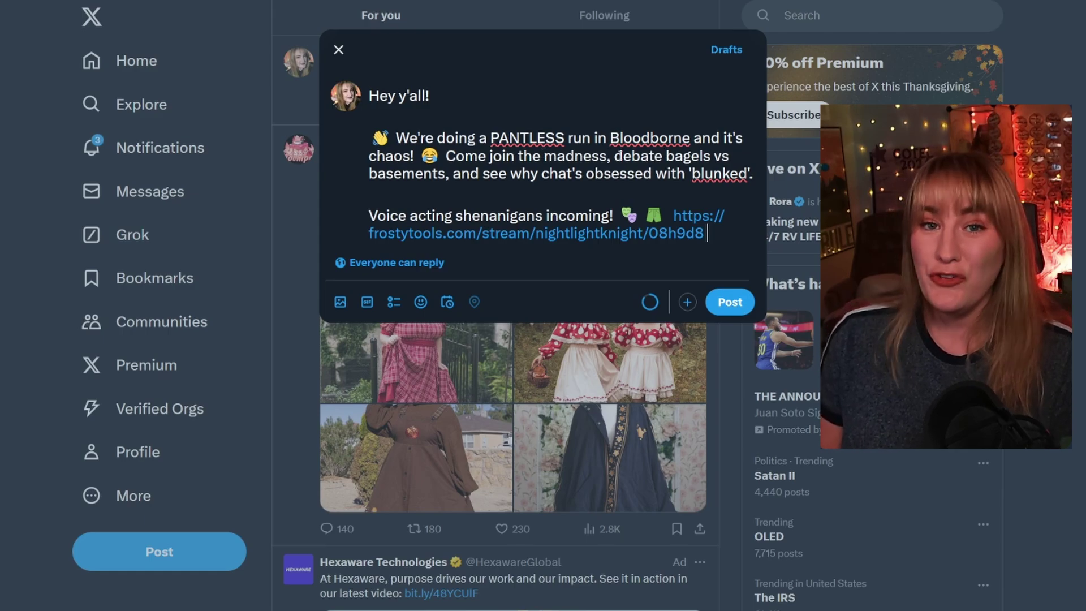
# Delete 'debate bagels vs basements, ' from the prefilled Bloodborne stream post.
pyautogui.moveTo(615, 156); pyautogui.dragTo(455, 182)
pyautogui.press('BackSpace')
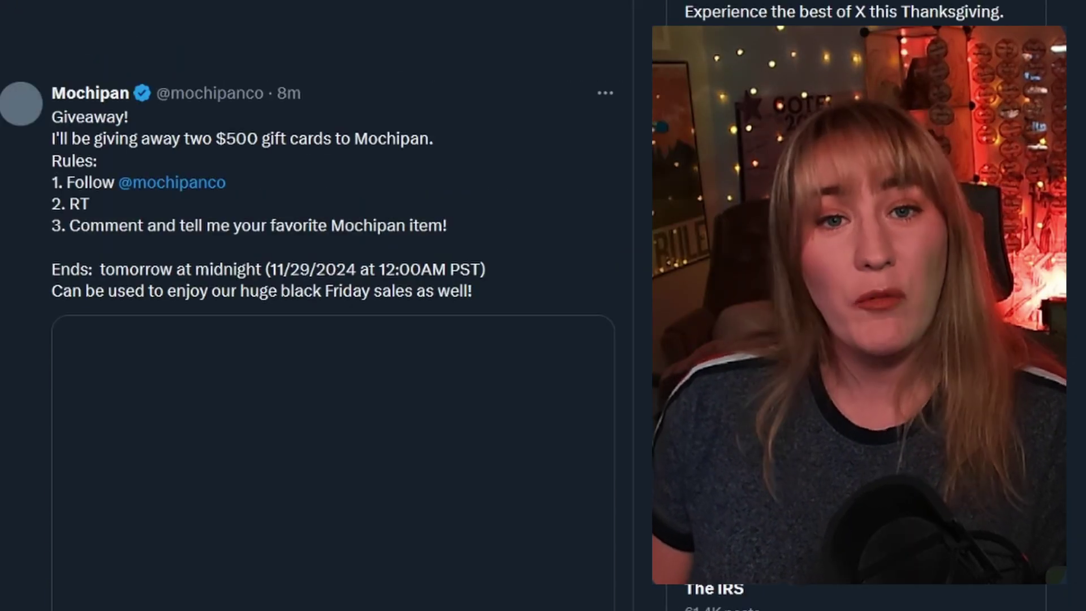
pyautogui.scroll(5, 637, 313)
pyautogui.scroll(6, 606, 321)
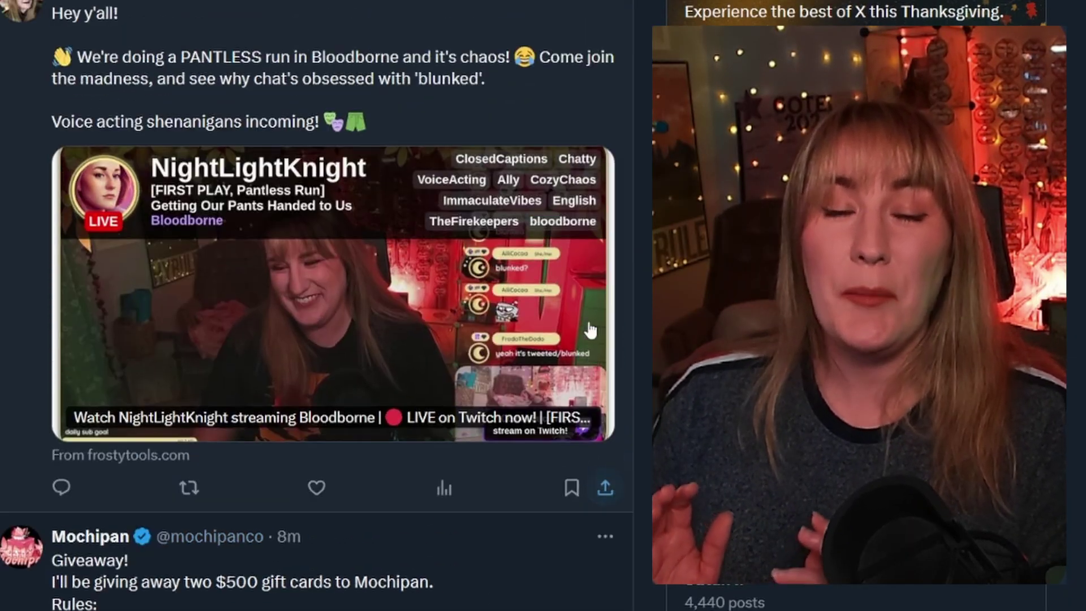